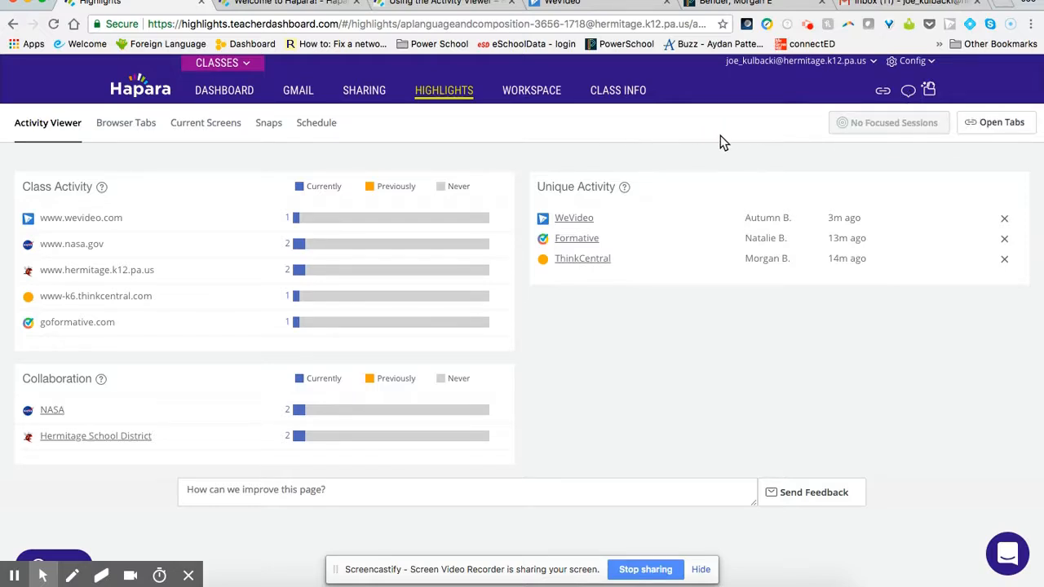
# Step: Start a message to individual students and select the second and third online students as recipients
pyautogui.click(909, 91)
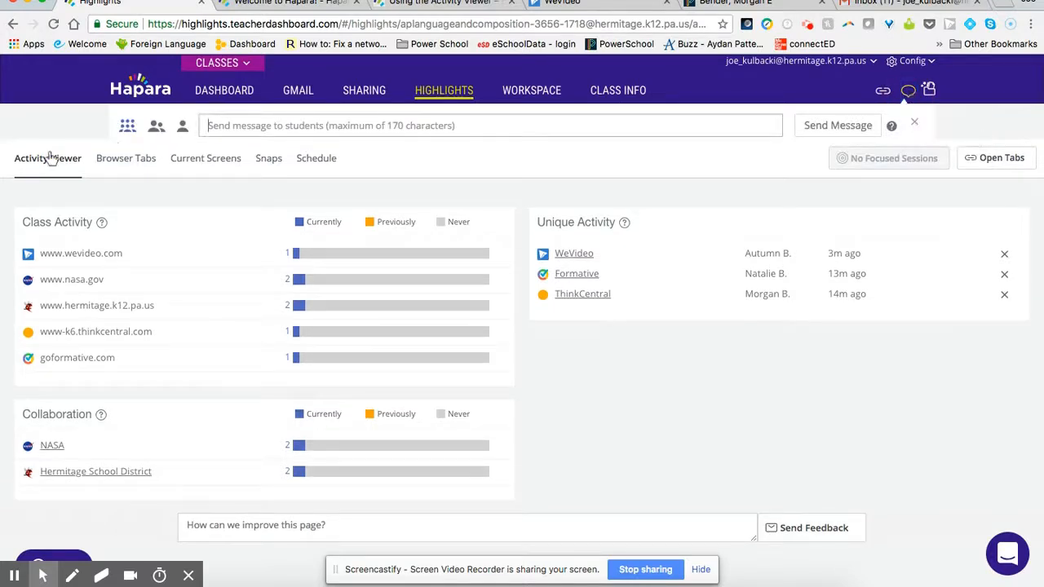
pyautogui.click(183, 129)
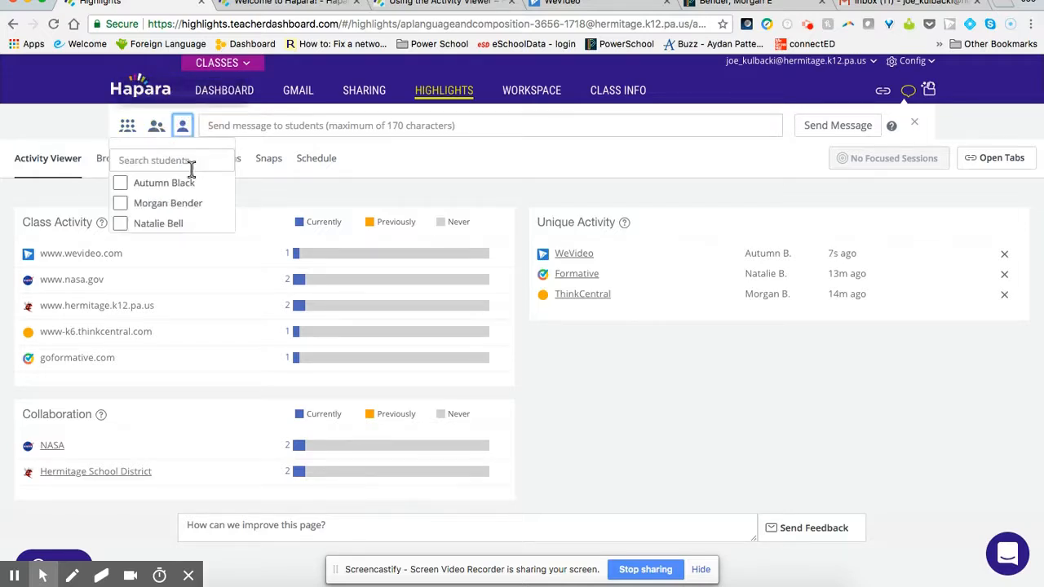
pyautogui.click(121, 203)
pyautogui.click(123, 224)
# Step: Send the selected students the message "Hello. Keep up the great work!"
pyautogui.click(266, 125)
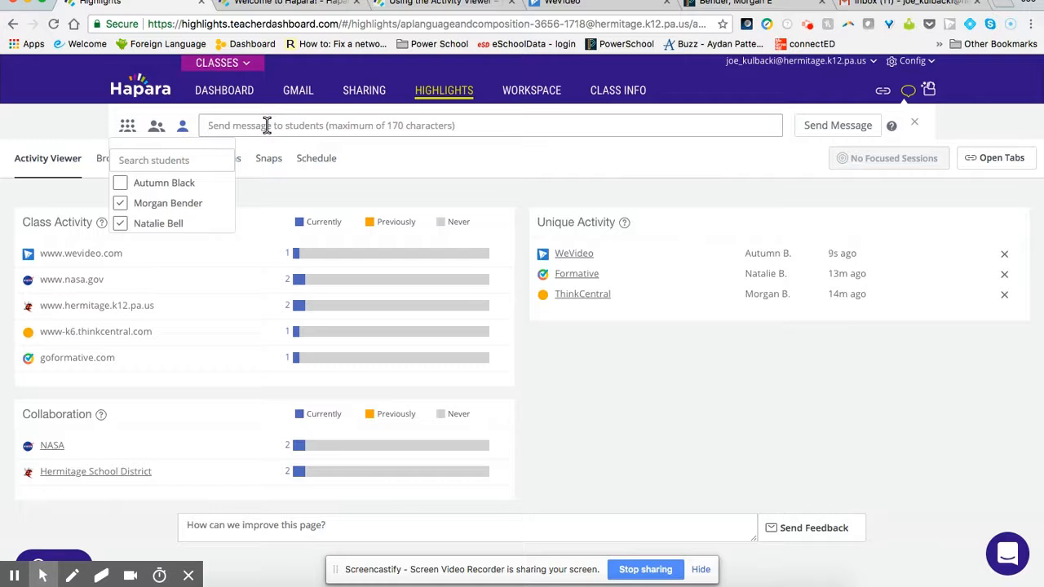
pyautogui.write('Hello, Kep')
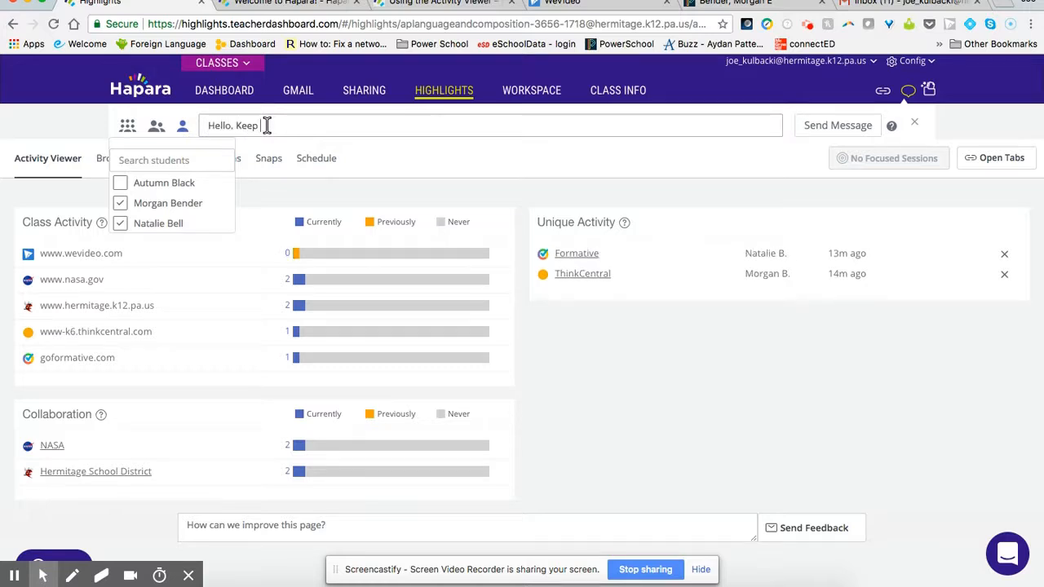
pyautogui.write('p up the great work')
pyautogui.click(830, 126)
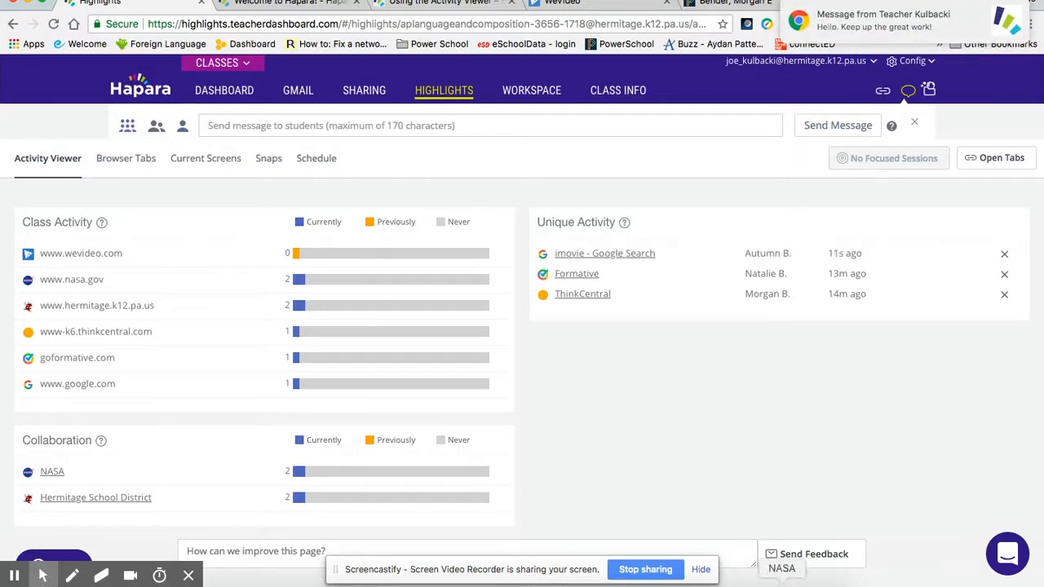
# Step: Check the message notification in both students' browser windows, dismiss it, and minimize the windows to return to the teacher's Highlights page
pyautogui.click(779, 581)
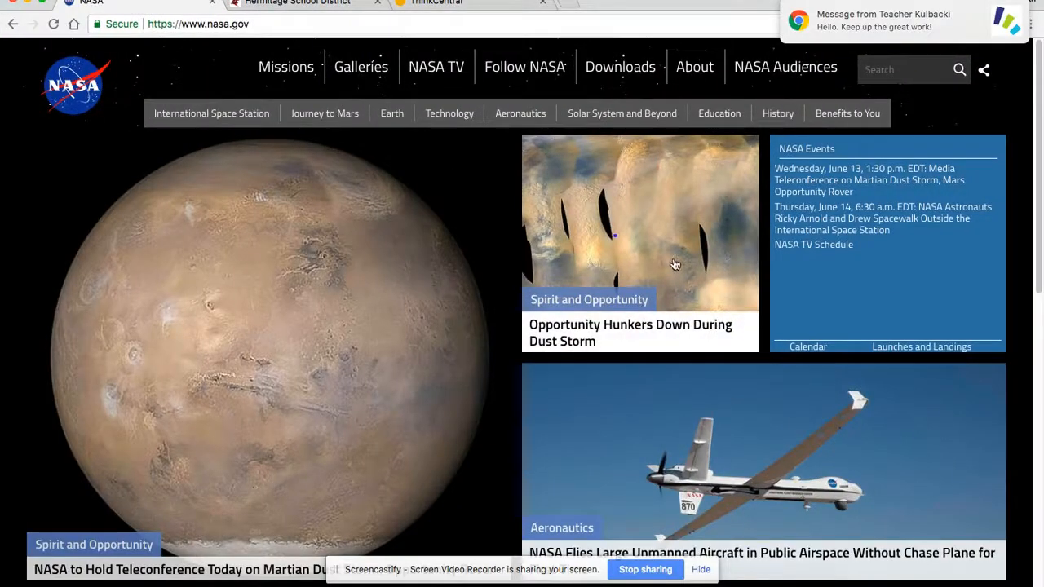
pyautogui.moveTo(828, 31)
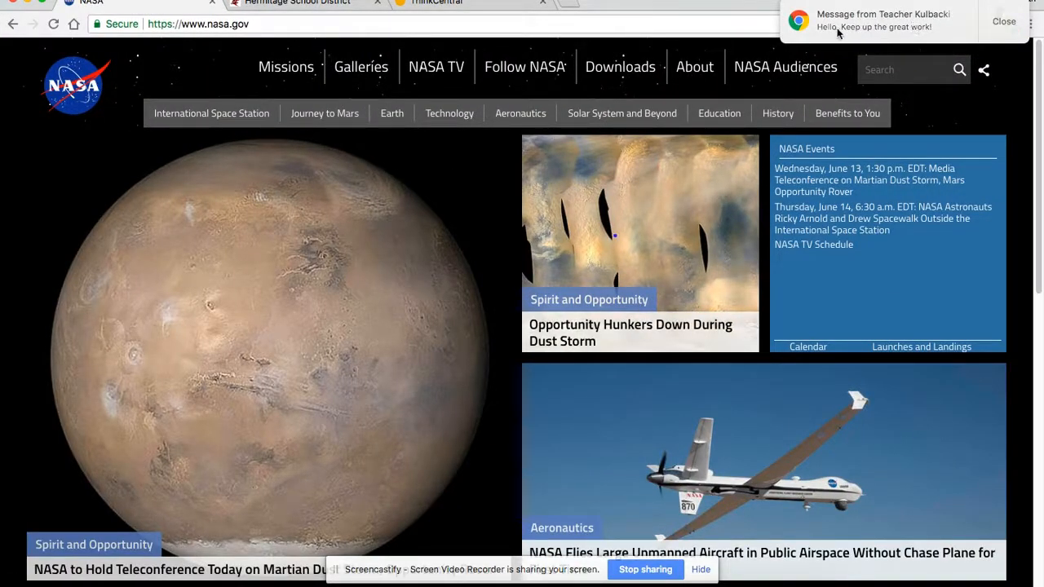
pyautogui.click(793, 583)
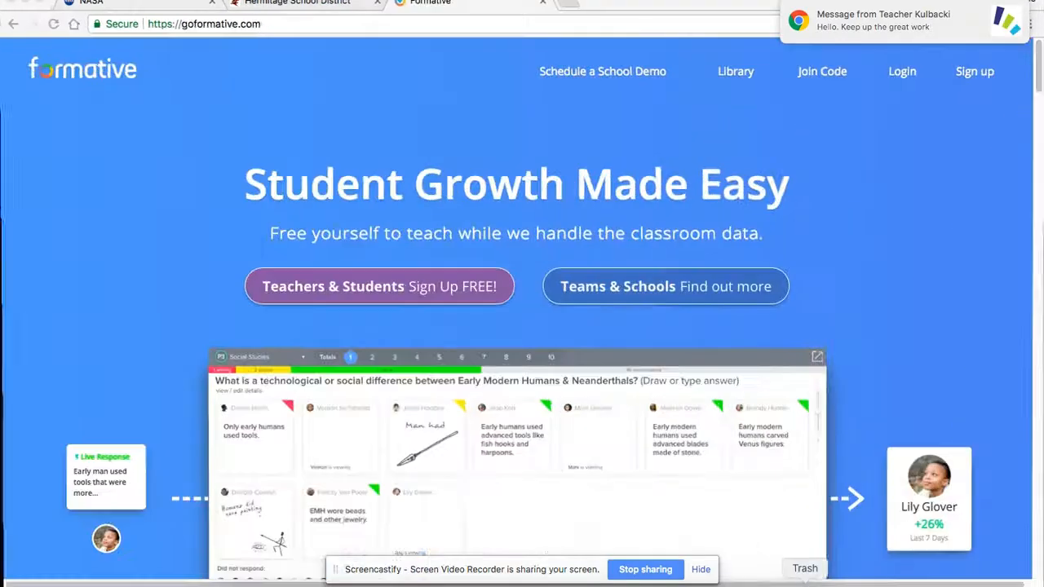
pyautogui.moveTo(939, 43)
pyautogui.click(1004, 21)
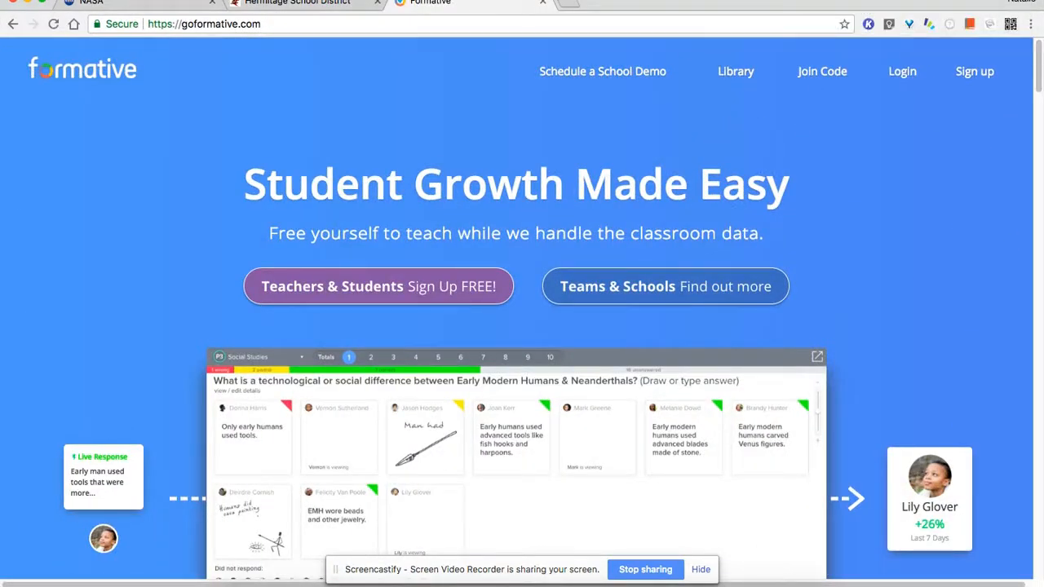
pyautogui.click(31, 3)
pyautogui.click(31, 4)
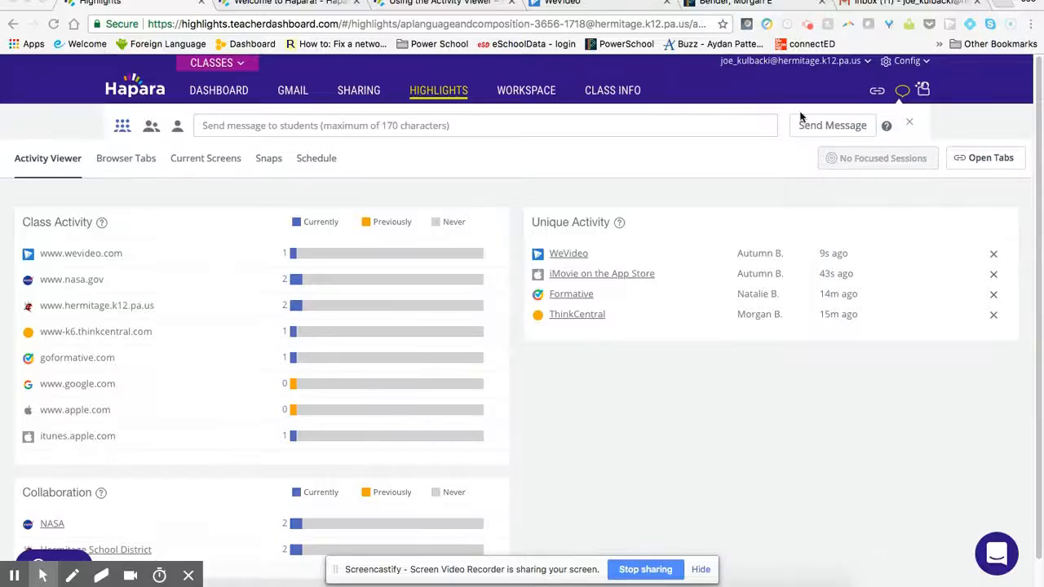
# Step: Start opening tabs on student browsers and add actively​learn.com as the site
pyautogui.click(875, 90)
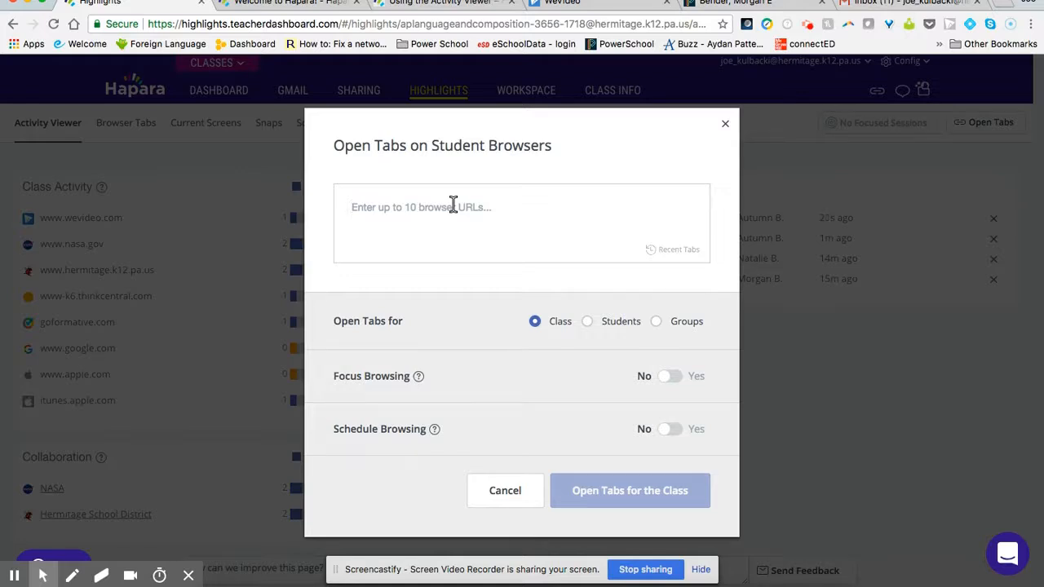
pyautogui.write('activelylearn.co')
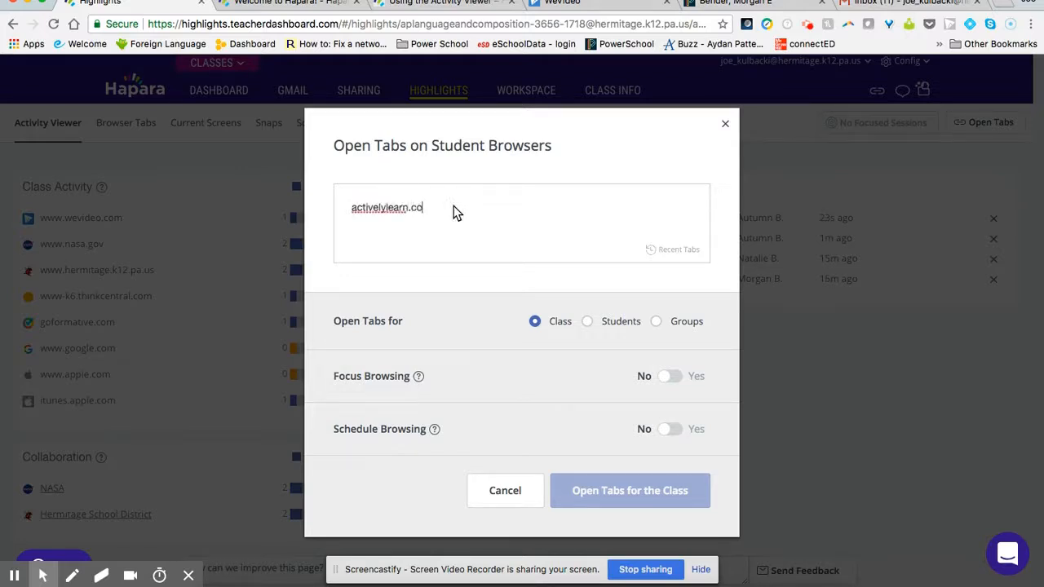
pyautogui.write('m')
pyautogui.press('Tab')
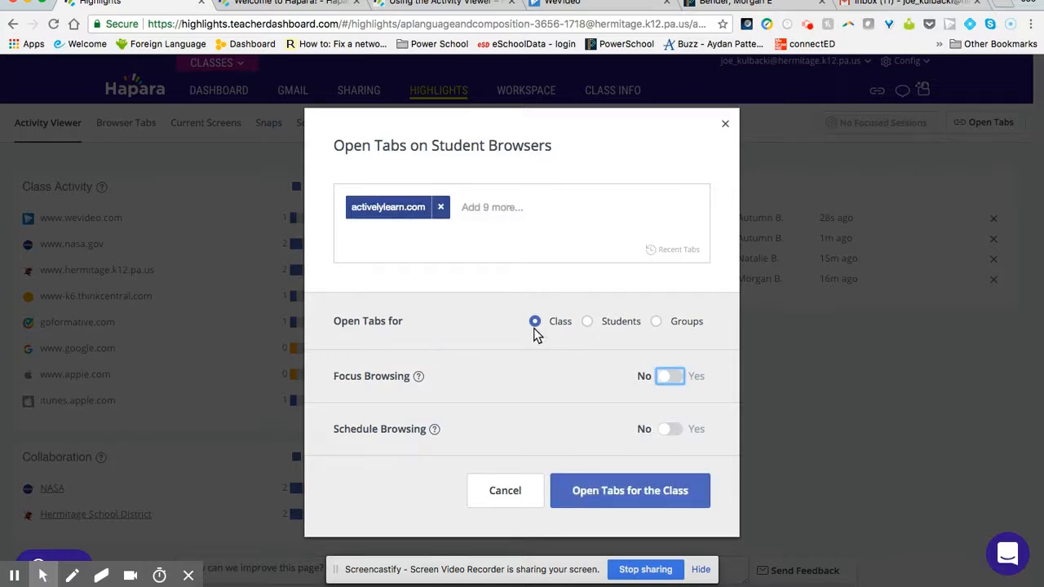
# Step: Limit the tab opening to the two online students who were messaged and open the site for them
pyautogui.click(587, 321)
pyautogui.scroll(-10, 566, 361)
pyautogui.click(350, 375)
pyautogui.scroll(1, 387, 373)
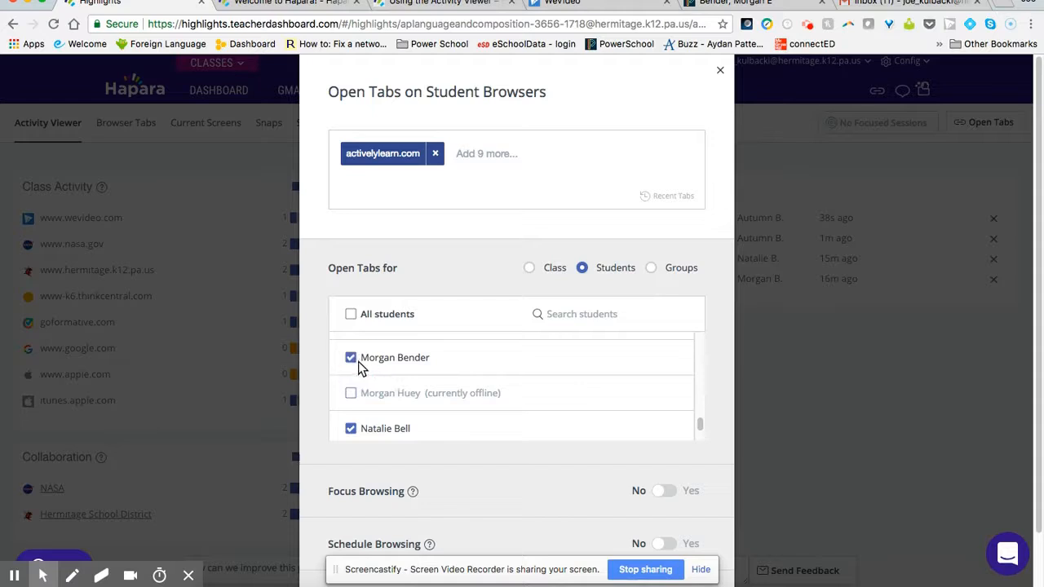
pyautogui.scroll(-3, 482, 359)
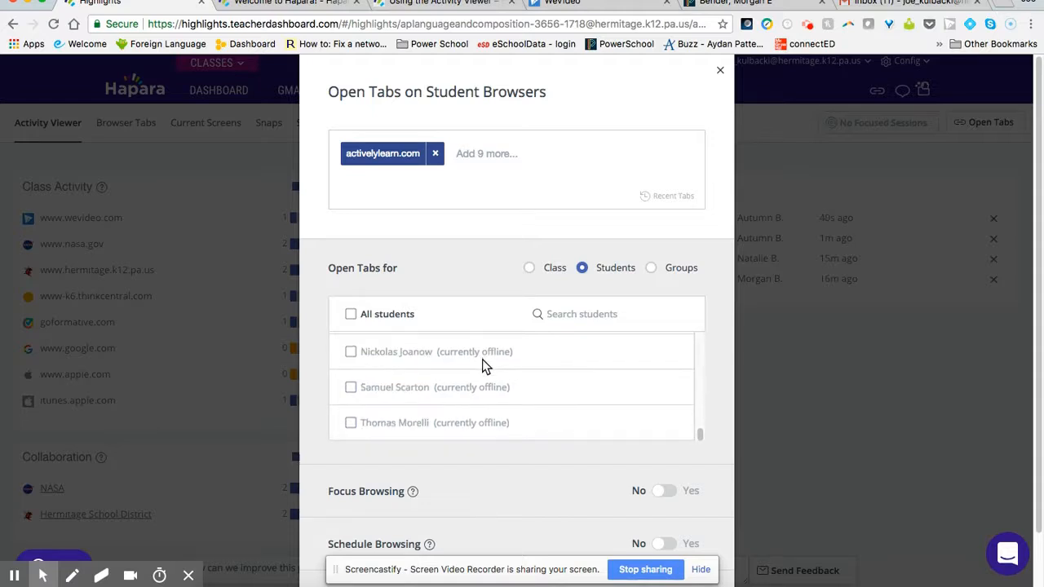
pyautogui.scroll(-2, 722, 395)
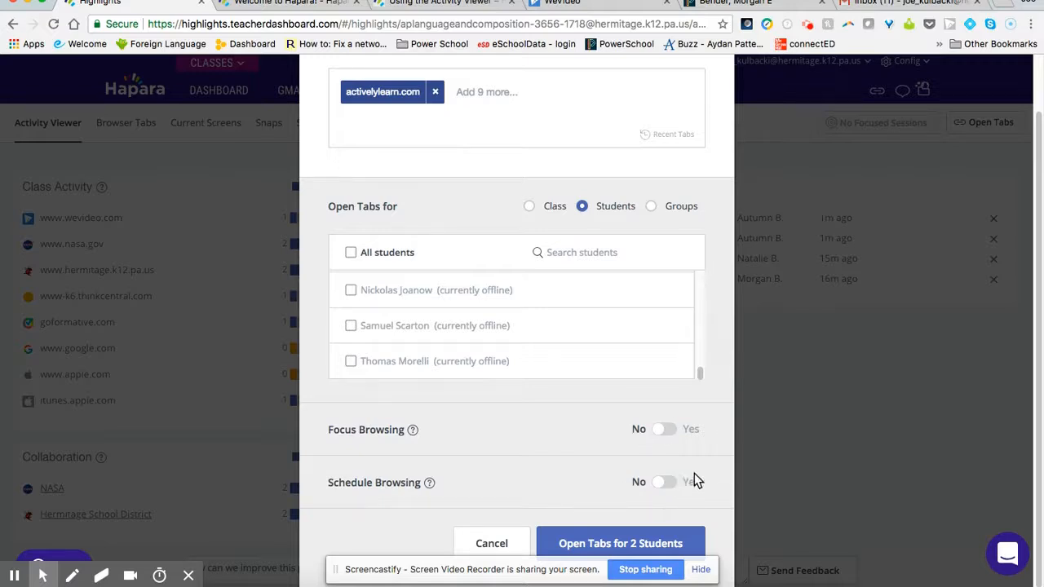
pyautogui.click(616, 541)
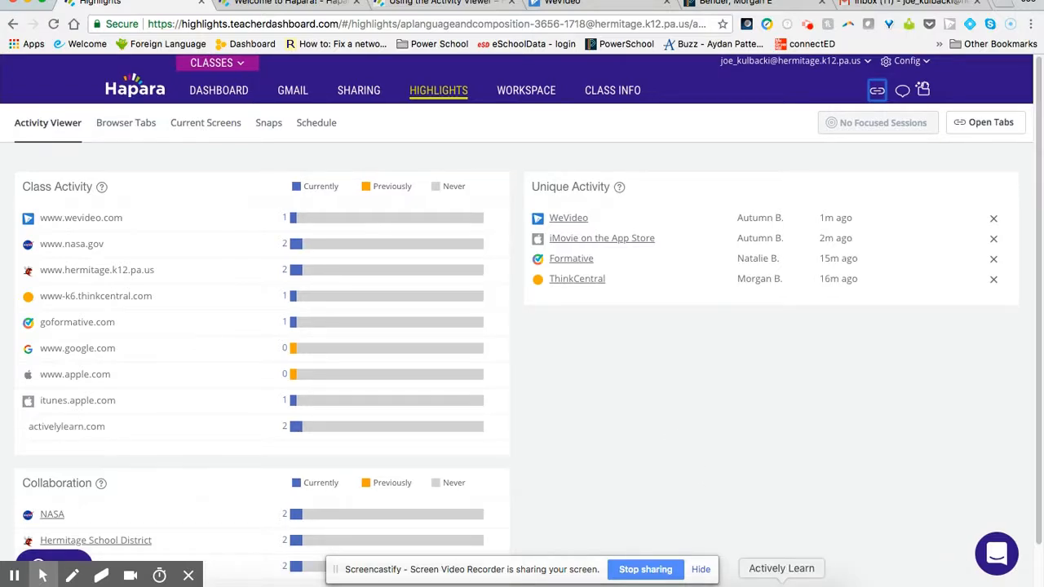
# Step: Check the Actively Learn page in both students' browser windows and return to the teacher's Highlights page
pyautogui.click(781, 582)
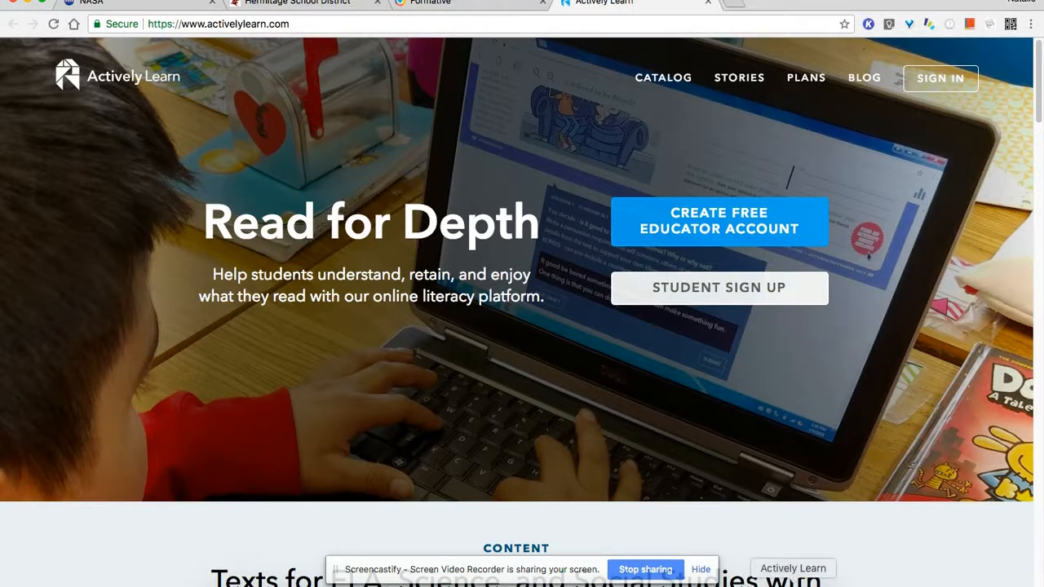
pyautogui.click(791, 582)
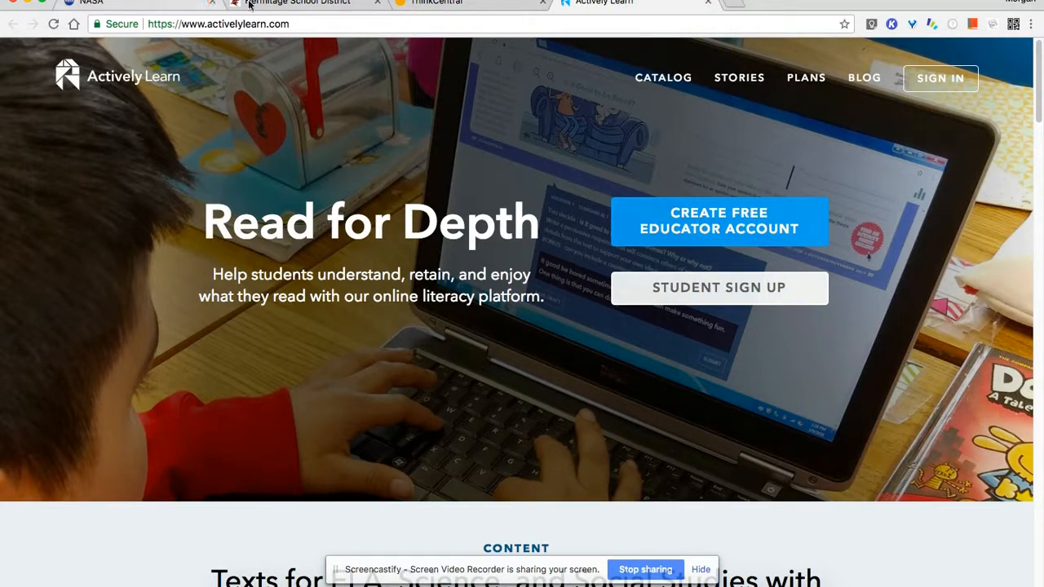
pyautogui.click(27, 5)
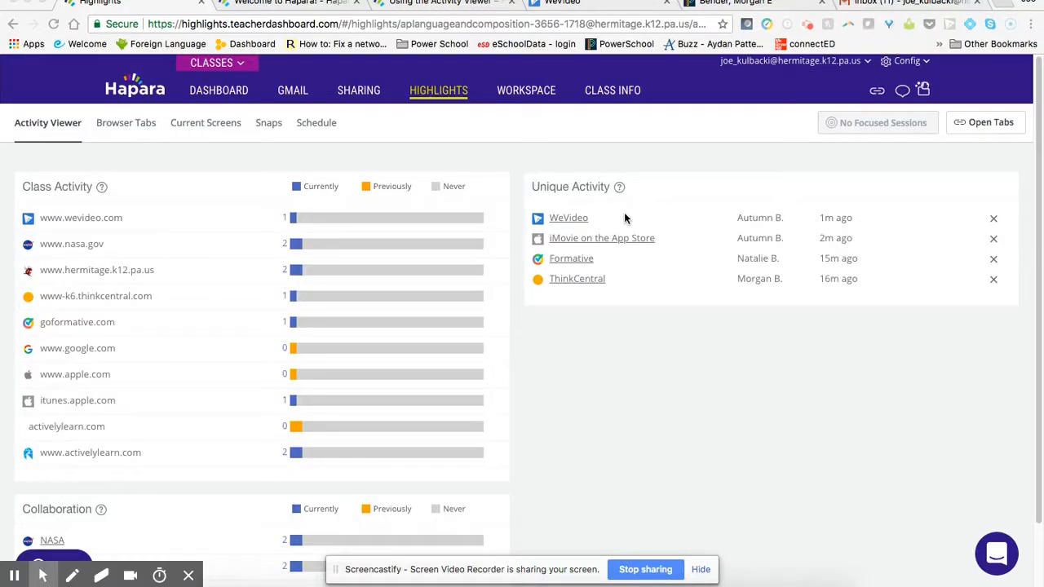
# Step: Start another tab opening on student browsers and add edpuzzle.com as the site
pyautogui.click(877, 88)
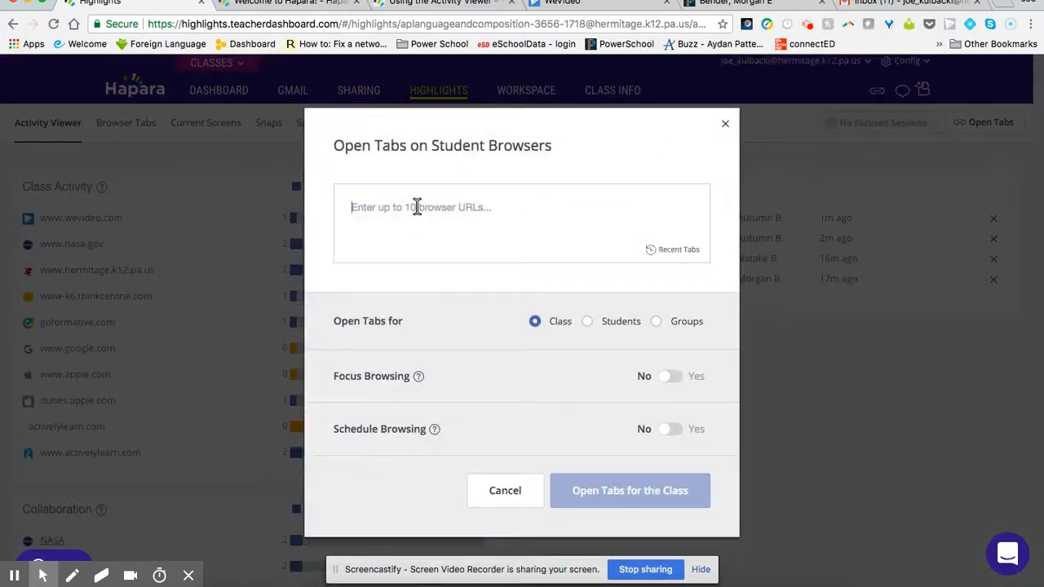
pyautogui.write('edpuzzle.')
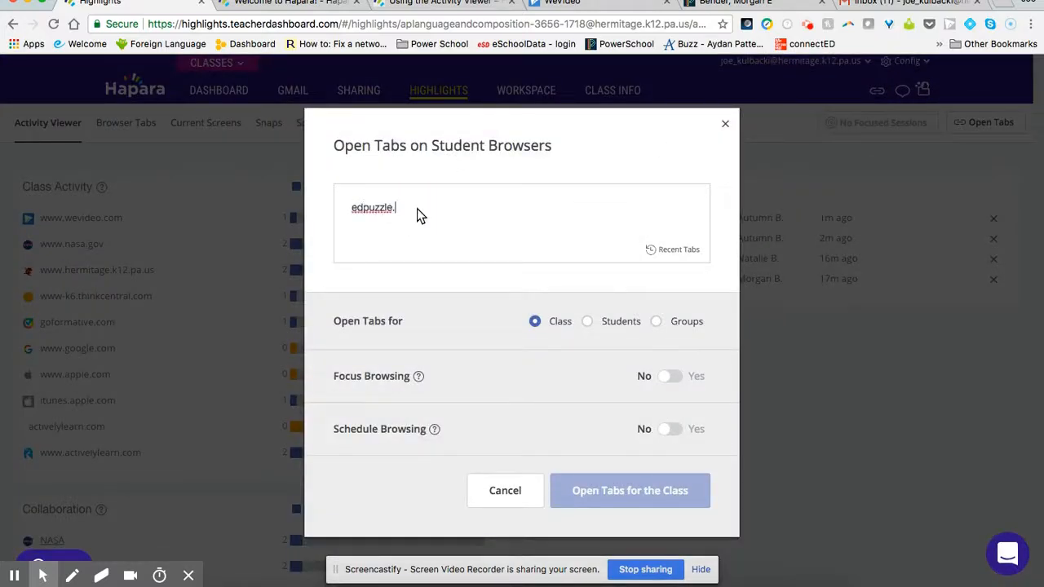
pyautogui.write('com')
pyautogui.press('Return')
# Step: Target individual students for the edpuzzle.com tab and select the same two online students
pyautogui.click(587, 321)
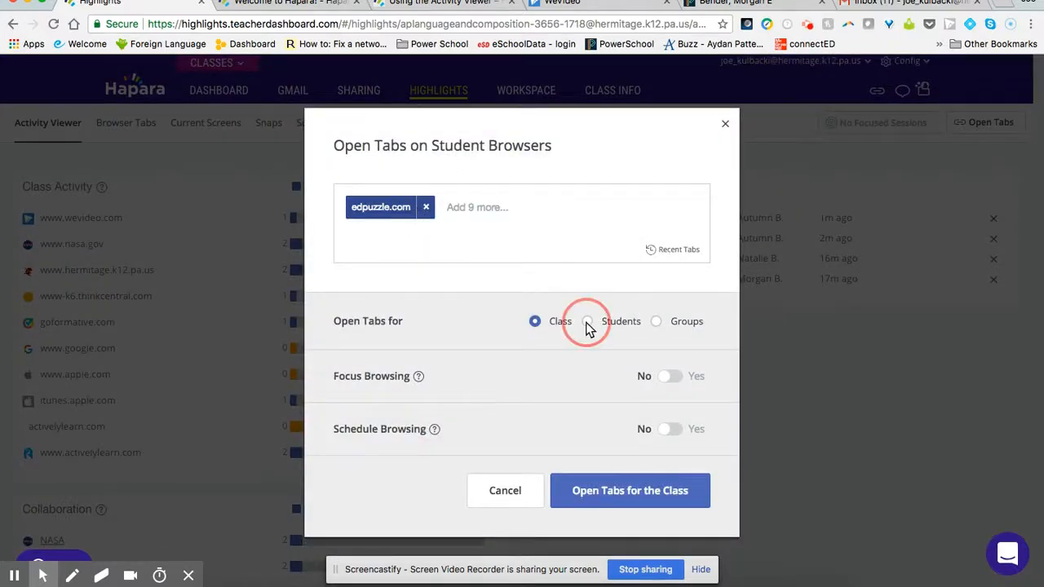
pyautogui.scroll(-10, 526, 373)
pyautogui.scroll(5, 517, 365)
pyautogui.scroll(-5, 517, 365)
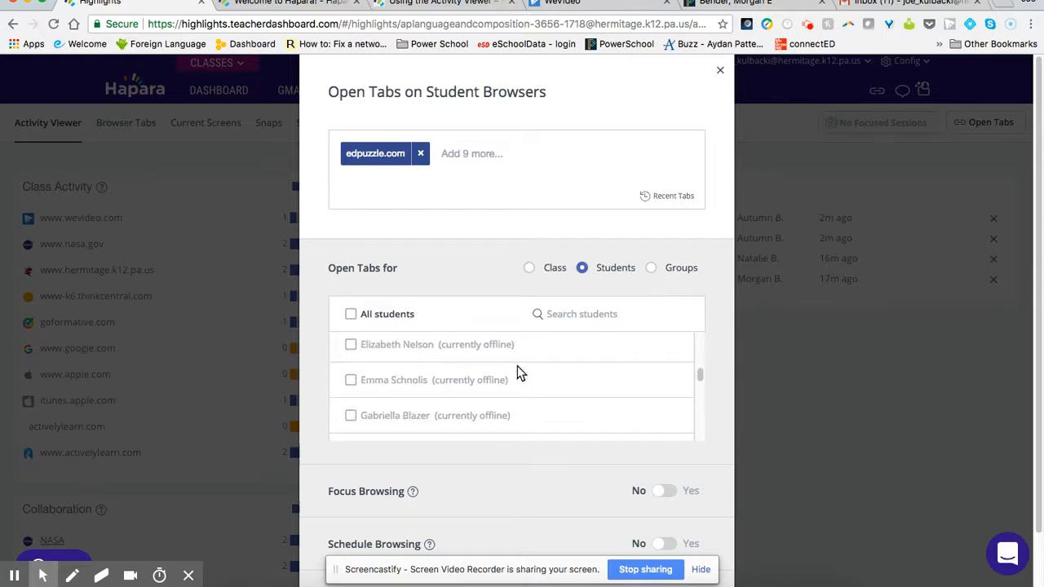
pyautogui.scroll(-6, 502, 378)
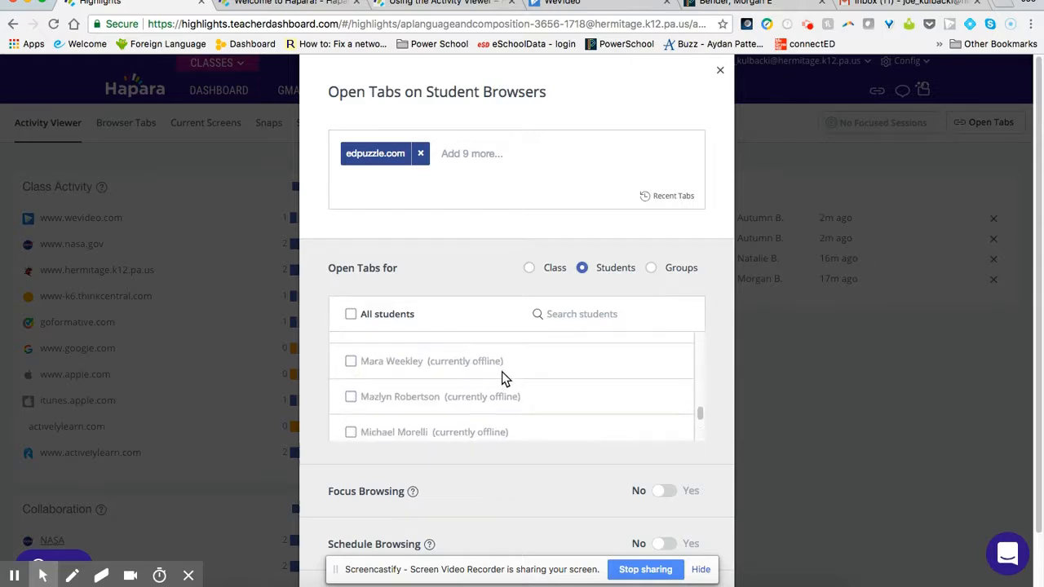
pyautogui.click(351, 420)
pyautogui.click(351, 350)
pyautogui.scroll(-3, 583, 360)
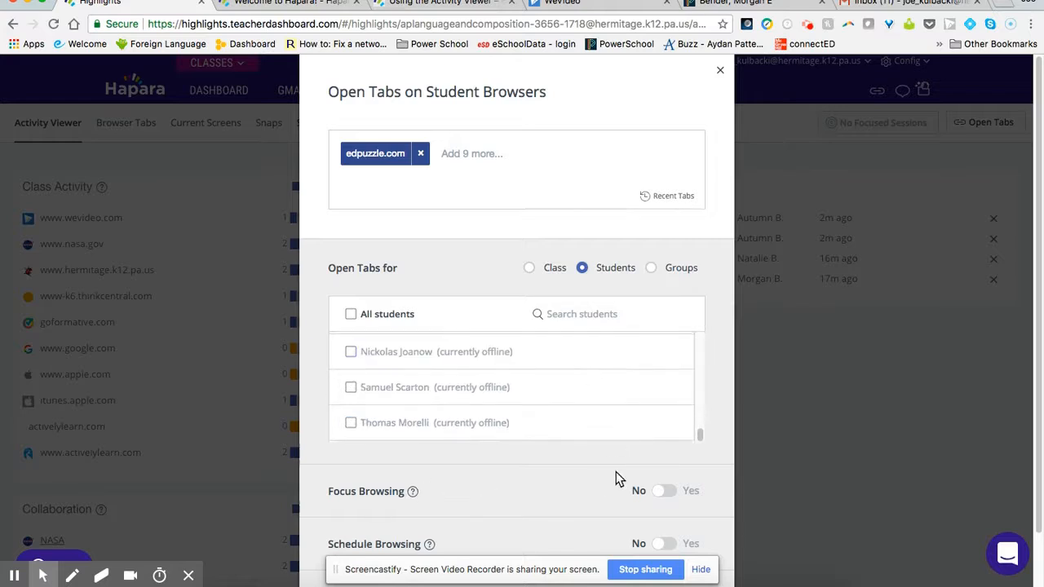
# Step: Enable Focus Browsing anywhere in these sites for 15 minutes, restoring original tabs at the end, and open the tab for the selected students
pyautogui.click(661, 491)
pyautogui.scroll(-5, 562, 466)
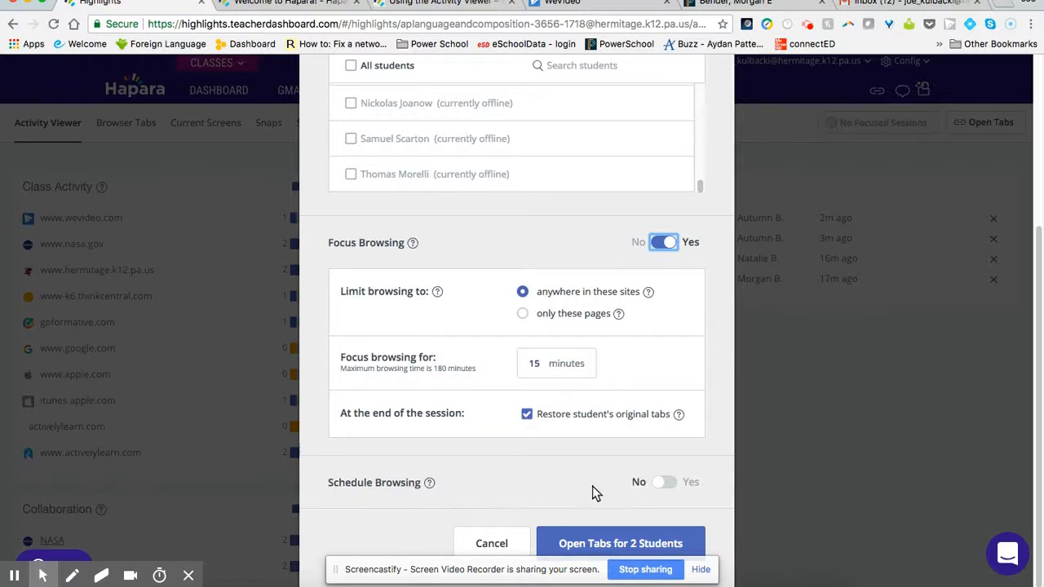
pyautogui.click(613, 543)
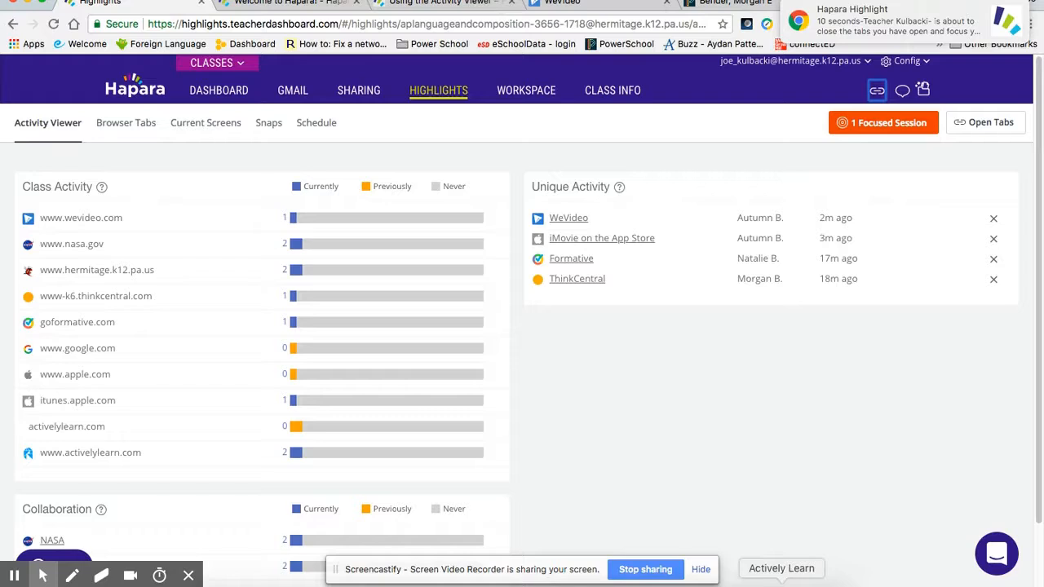
# Step: Check the focused edpuzzle.com tab in a student's browser window, dismiss the focus notification, and return to the teacher's Highlights page
pyautogui.click(781, 582)
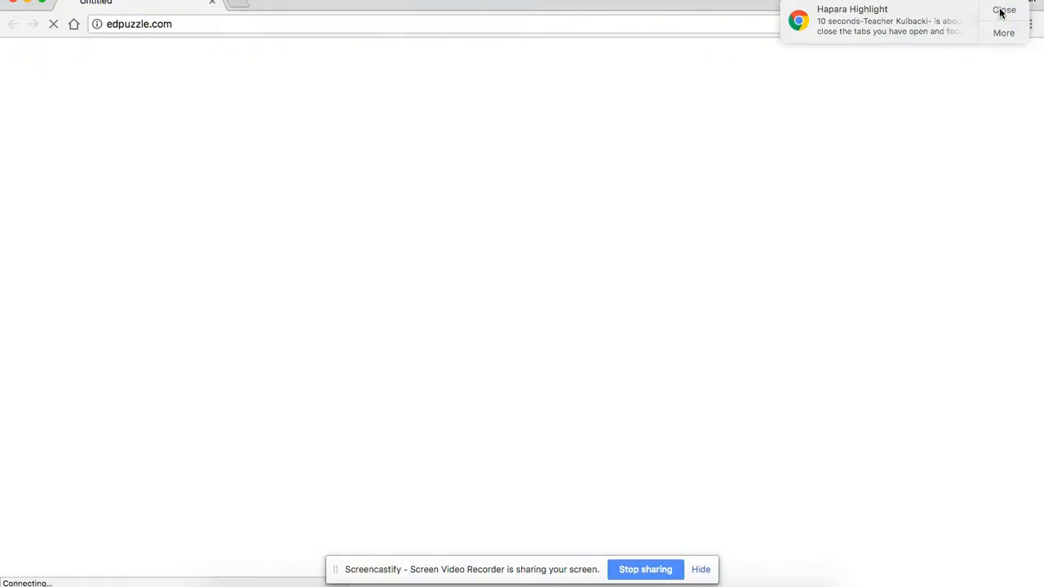
pyautogui.click(1002, 12)
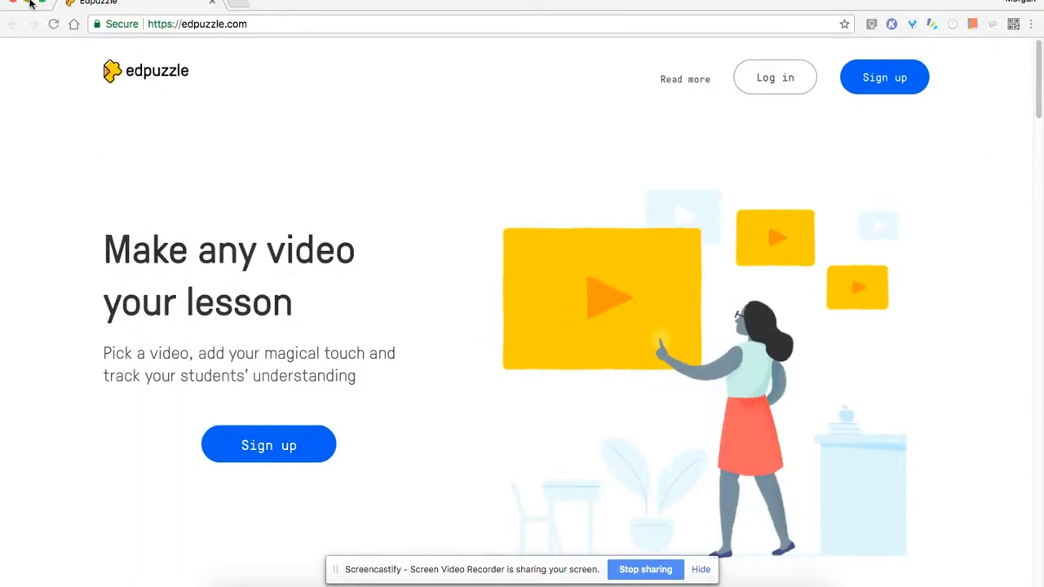
pyautogui.click(30, 2)
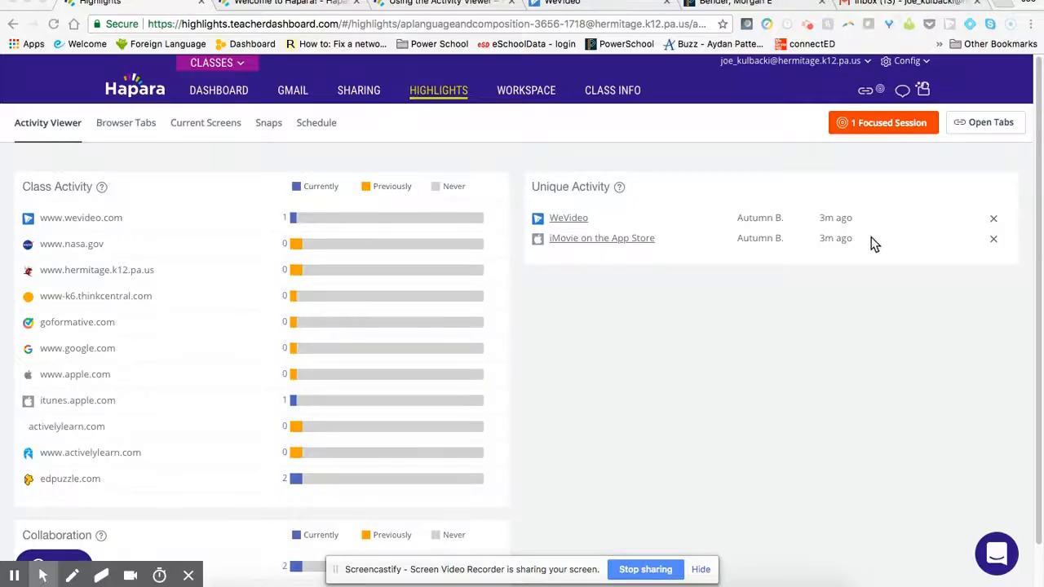
# Step: Open the focused browsing session's details and review its focused tabs and students
pyautogui.click(896, 120)
pyautogui.click(859, 121)
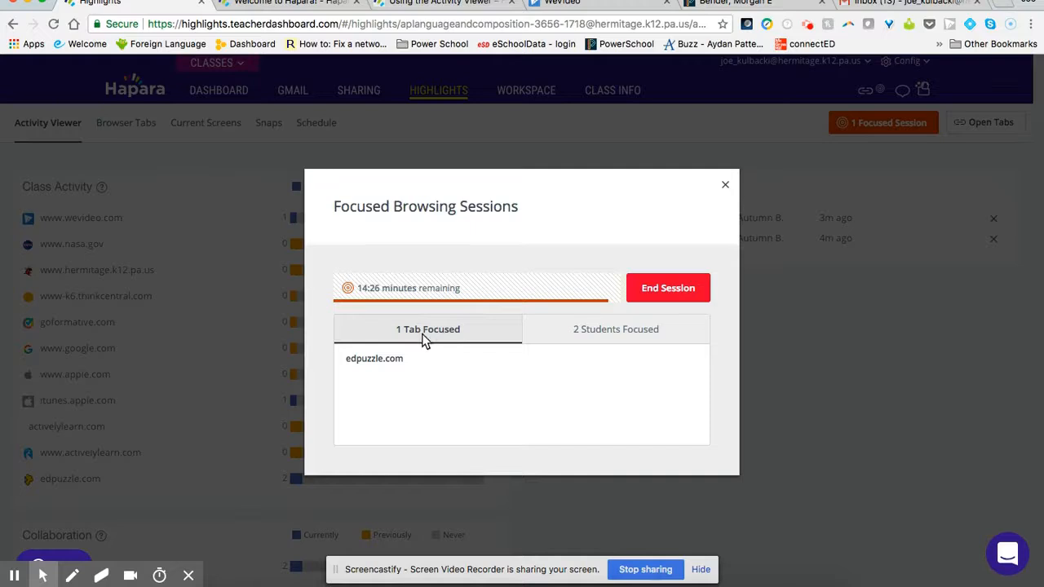
pyautogui.click(628, 333)
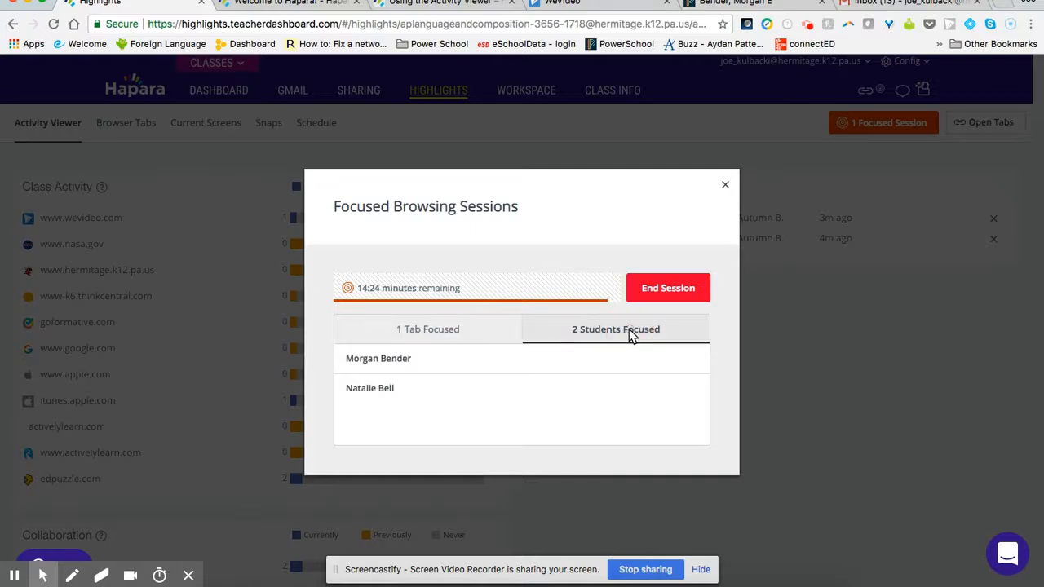
pyautogui.click(447, 336)
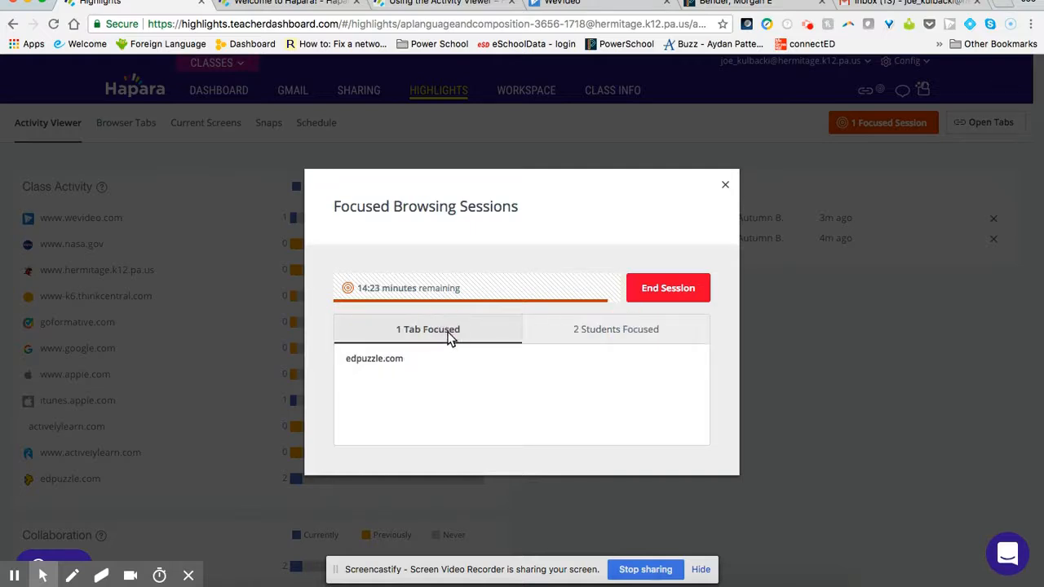
# Step: End the focused browsing session, leaving the focused tabs open for students
pyautogui.click(667, 289)
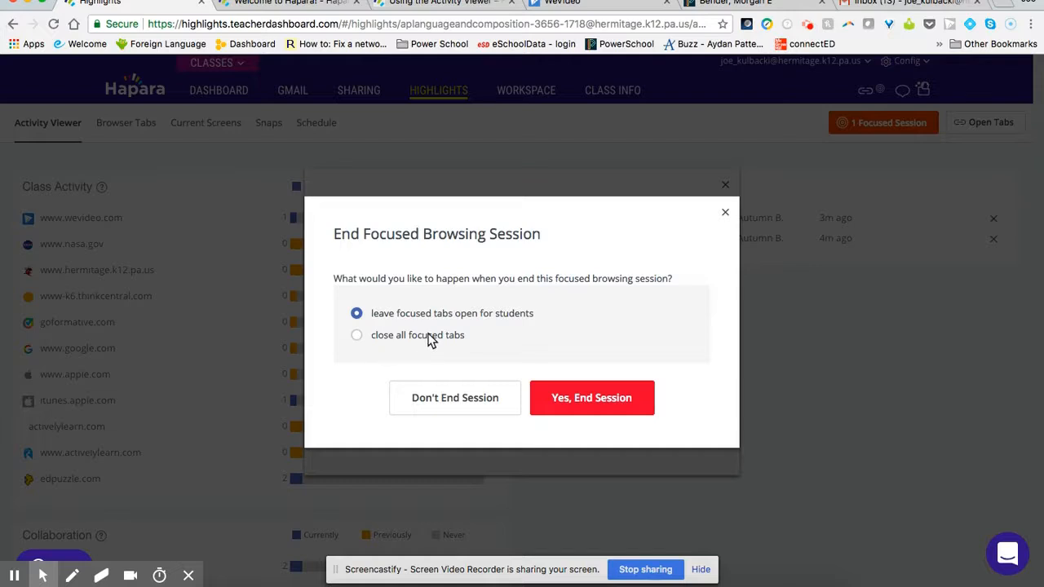
pyautogui.click(594, 398)
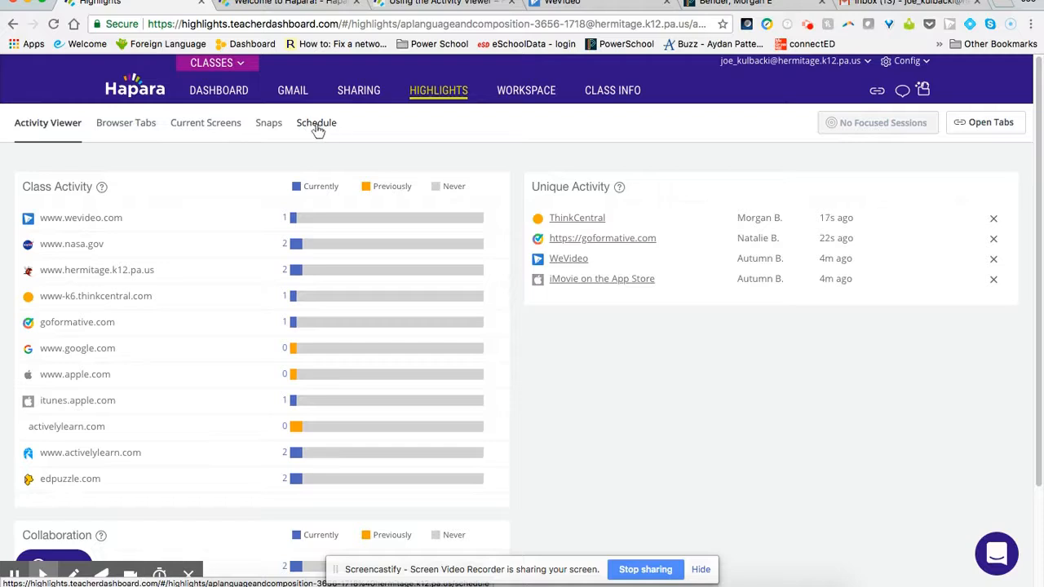
pyautogui.click(321, 128)
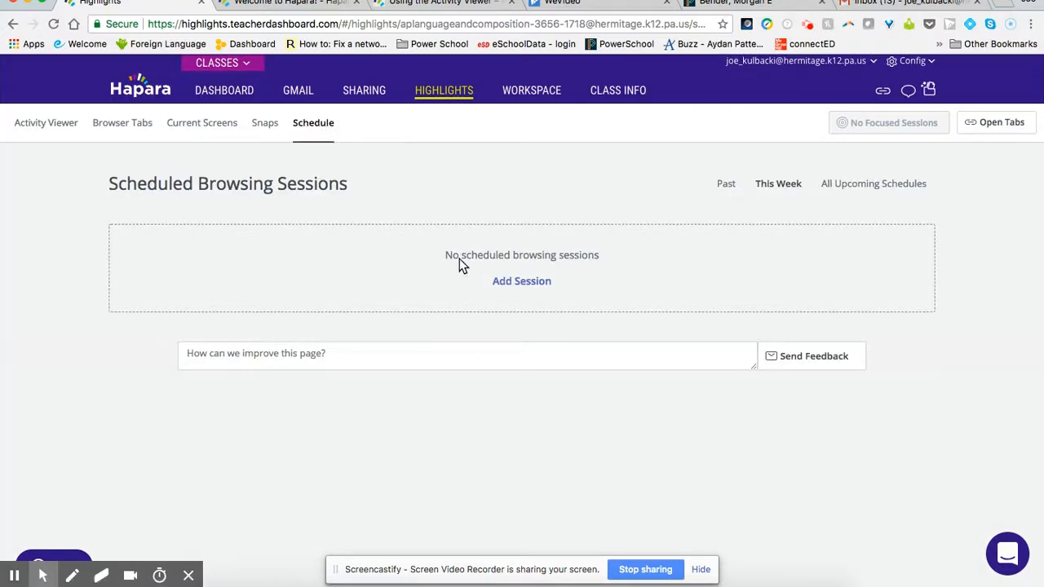
pyautogui.click(529, 287)
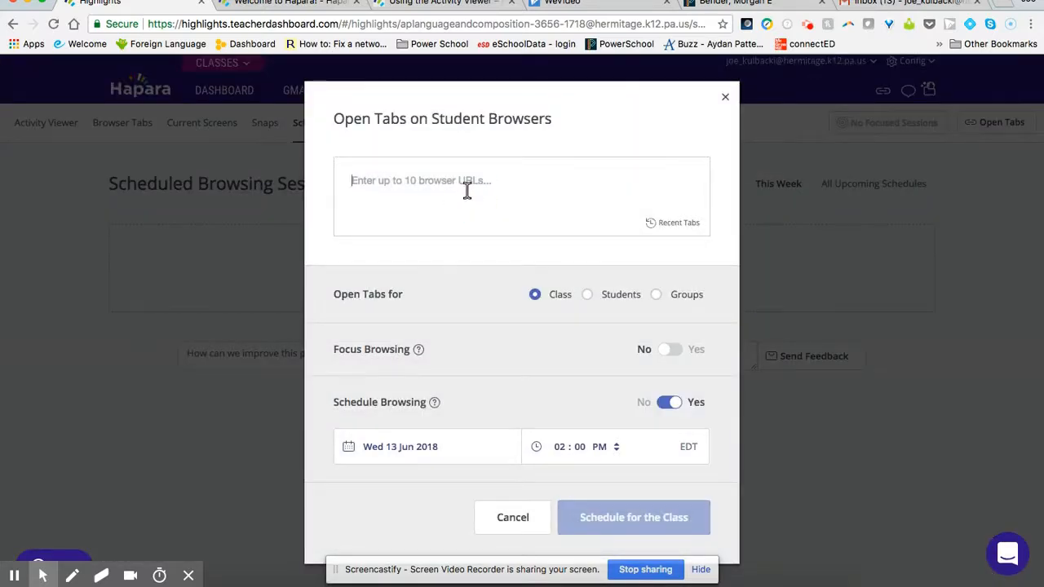
pyautogui.write('www.hermitage.k12.pa.us')
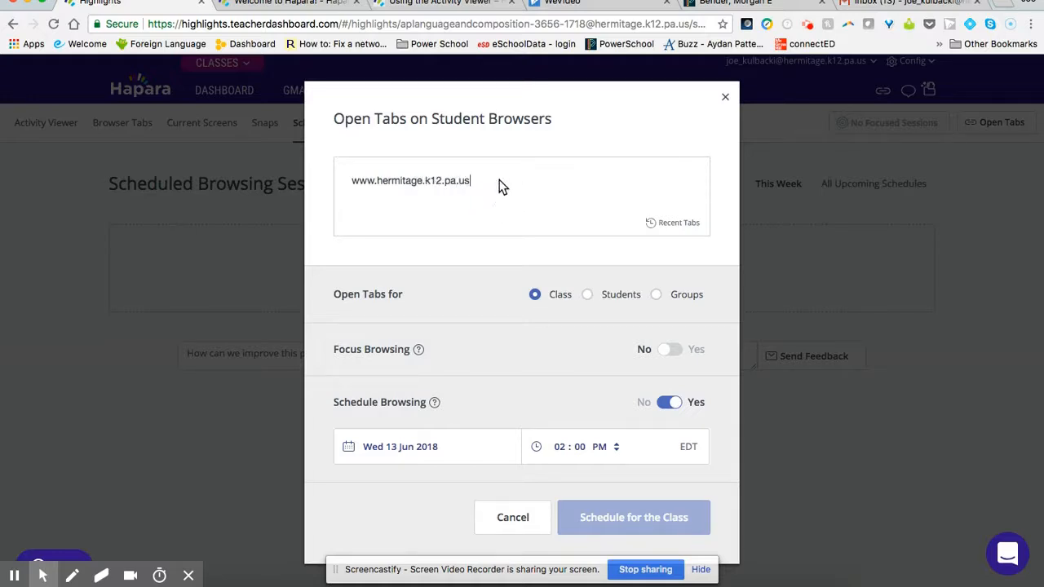
pyautogui.press('Return')
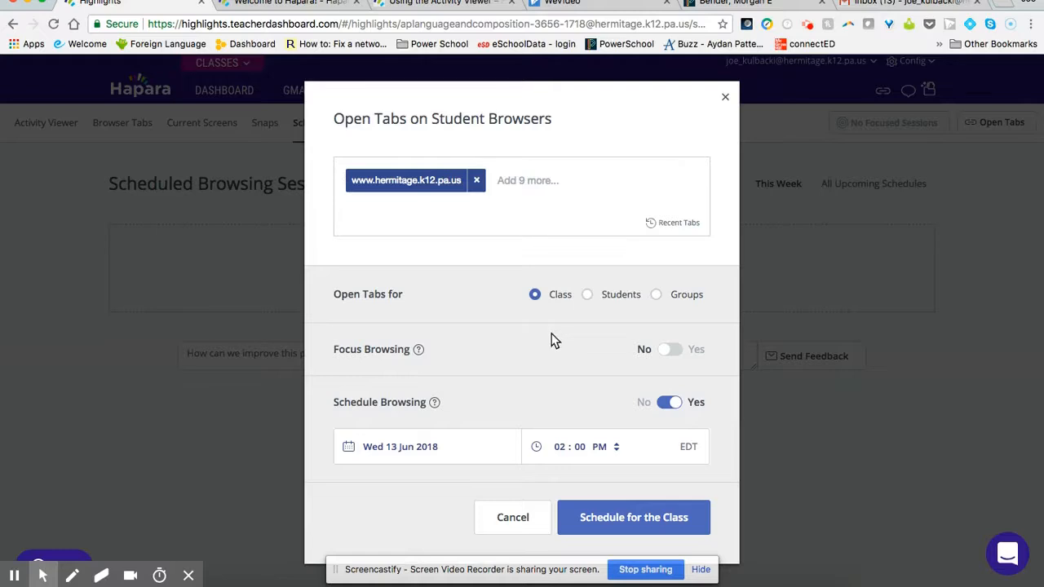
# Step: Target individual students for the scheduled tab and select the two students who are currently online
pyautogui.click(589, 295)
pyautogui.scroll(-10, 549, 352)
pyautogui.scroll(-3, 548, 364)
pyautogui.scroll(-2, 513, 379)
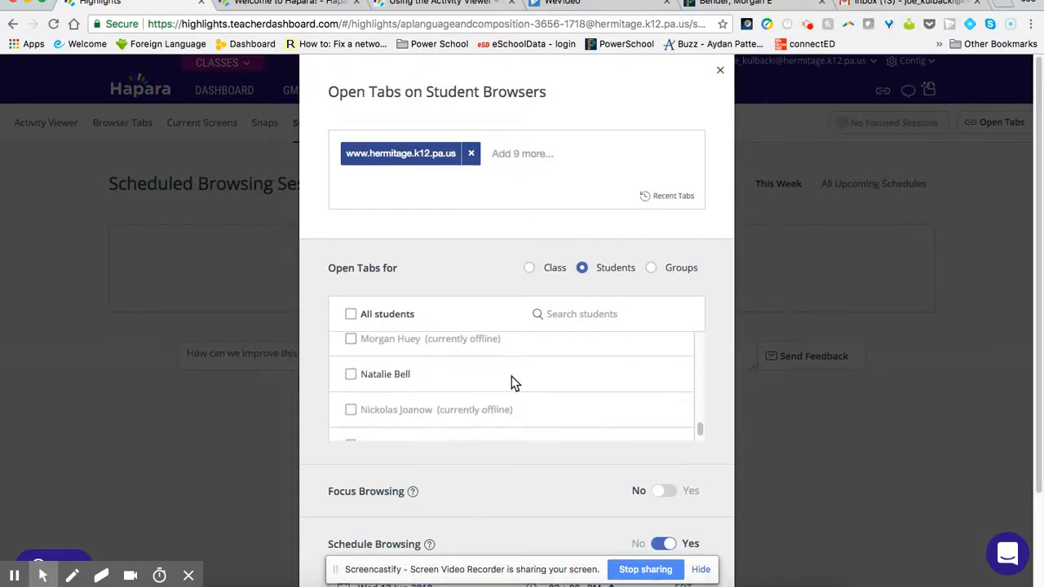
pyautogui.click(353, 377)
pyautogui.scroll(5, 363, 384)
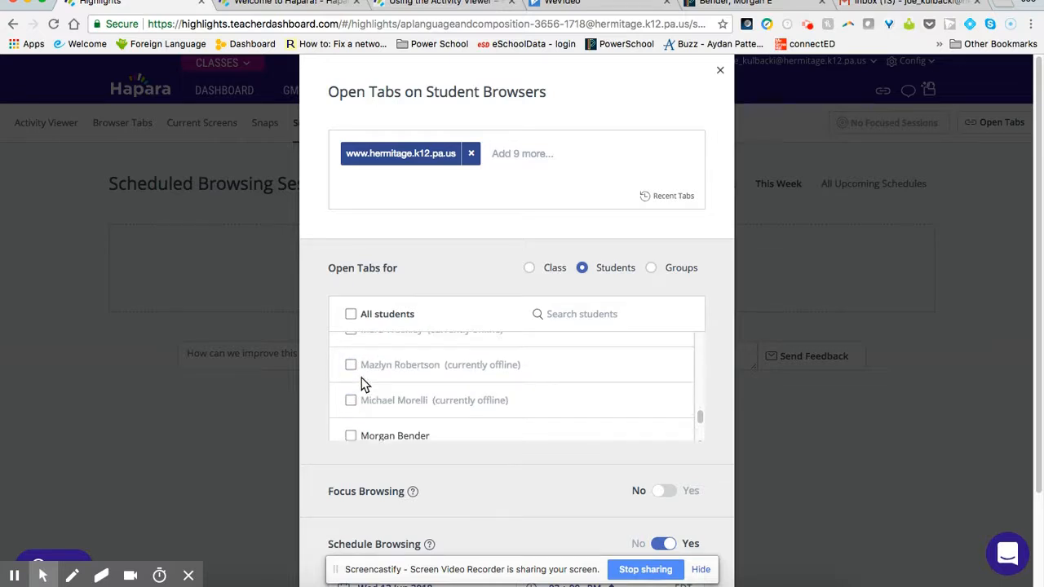
pyautogui.scroll(-2, 363, 385)
pyautogui.click(352, 370)
pyautogui.scroll(-3, 604, 371)
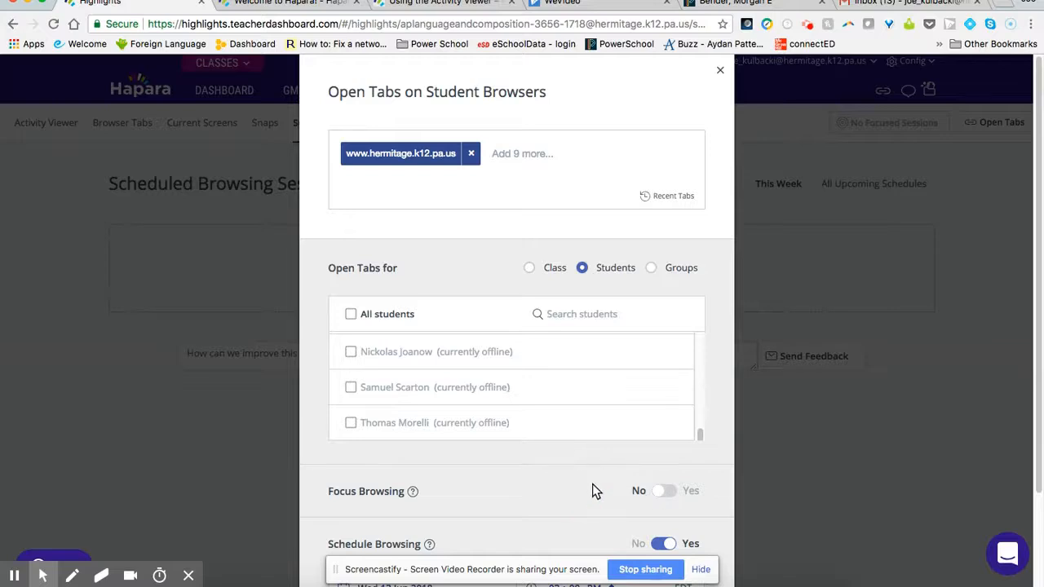
# Step: Enable Focus Browsing anywhere in these sites for 15 minutes, restoring original tabs, and schedule the session for Wed 13 Jun 2018, 2:00 PM
pyautogui.scroll(-3, 591, 484)
pyautogui.click(701, 569)
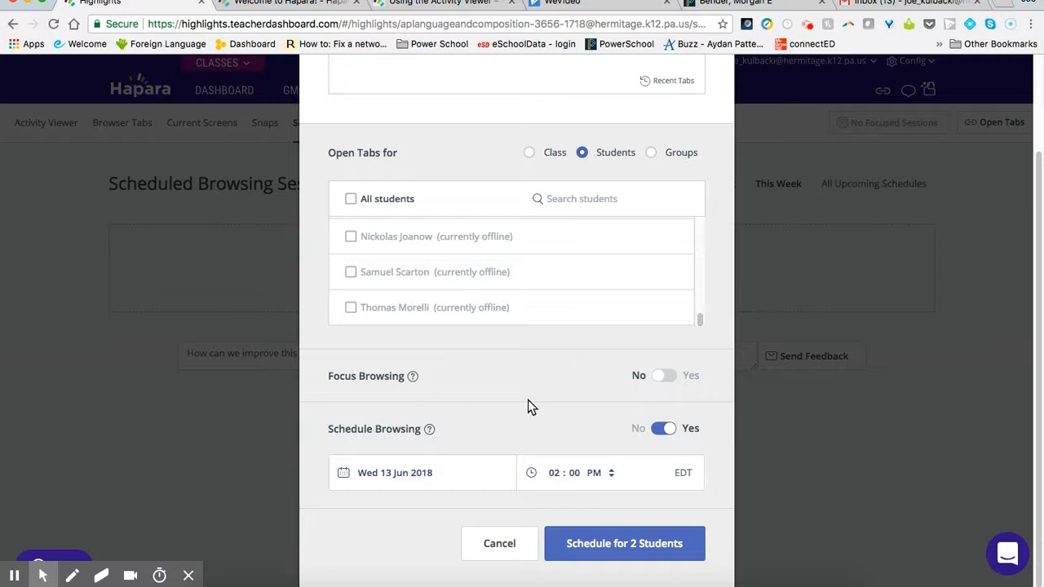
pyautogui.click(662, 375)
pyautogui.scroll(-3, 538, 383)
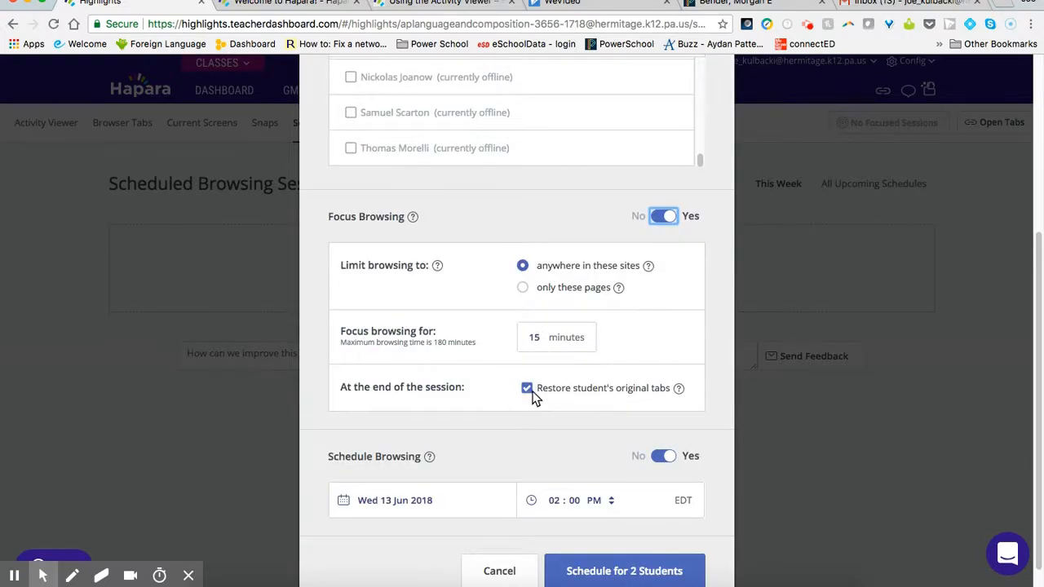
pyautogui.scroll(-1, 545, 385)
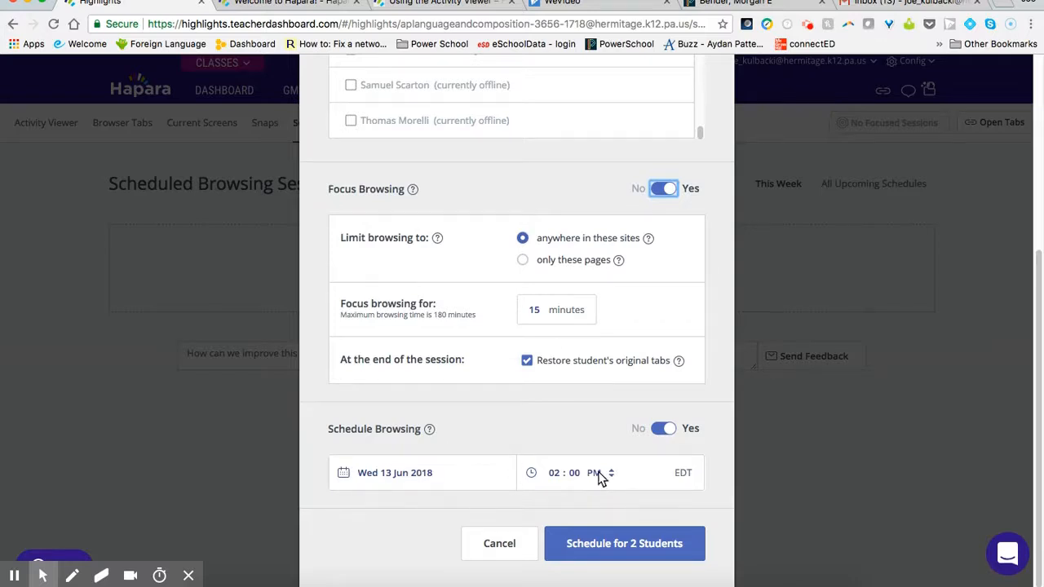
pyautogui.click(633, 545)
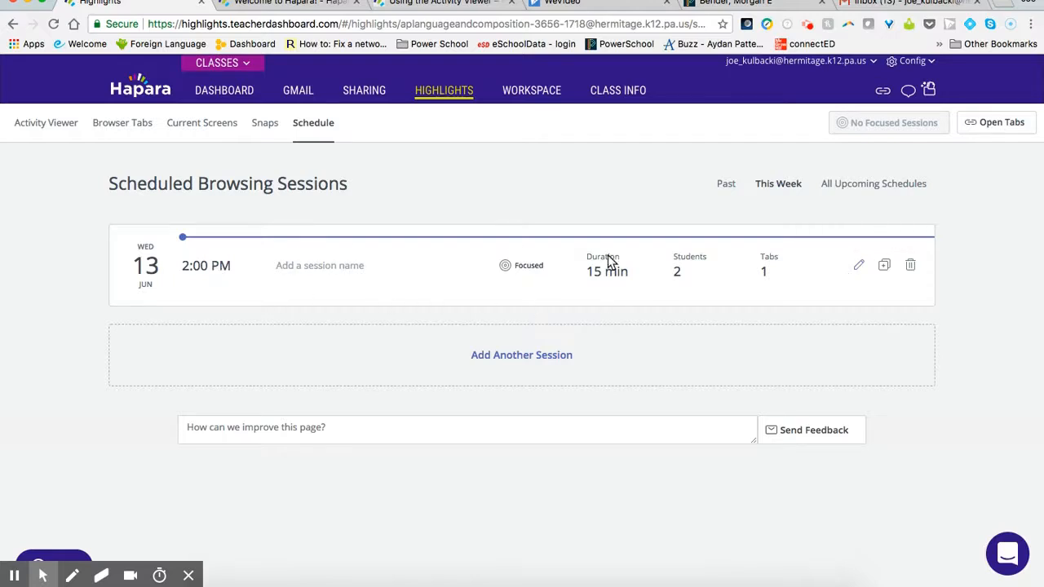
# Step: Remove the focused browsing session scheduled for 13 June at 2:00 PM
pyautogui.click(911, 267)
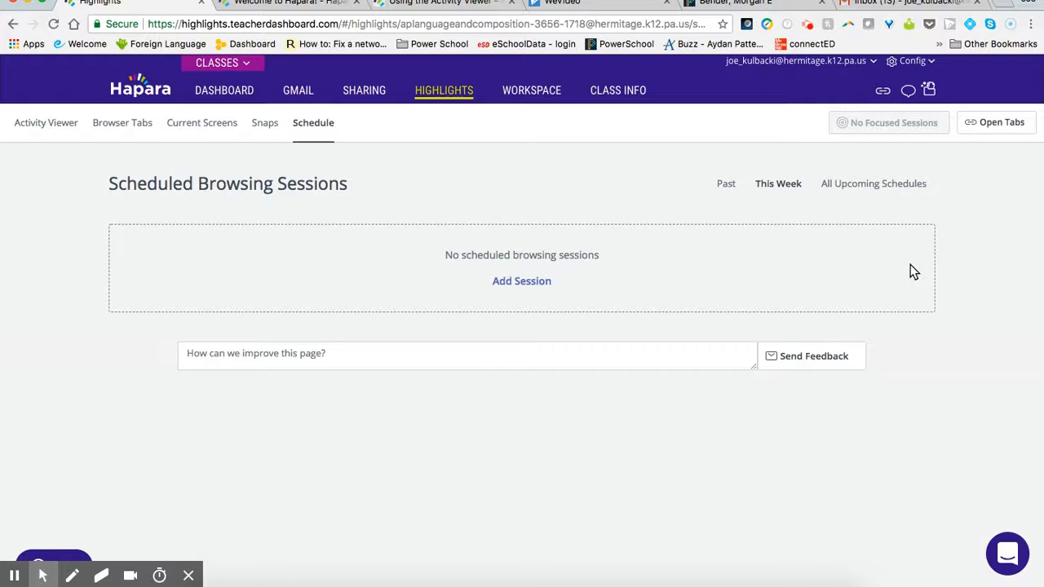